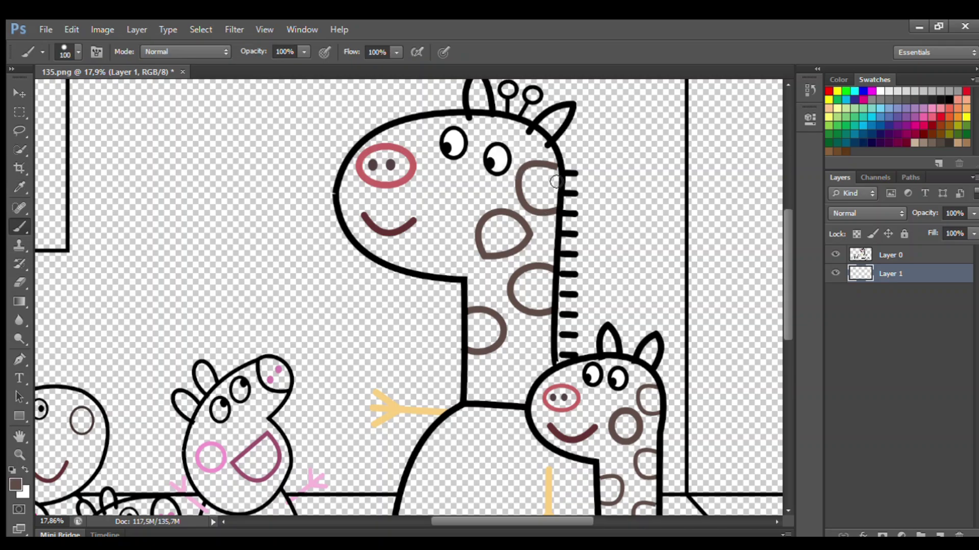
Fill the spots on the large and small giraffes solid brown on Layer 1, matching their outlines
mouse_move(547, 206)
mouse_down()
mouse_move(538, 199)
mouse_move(492, 249)
mouse_up()
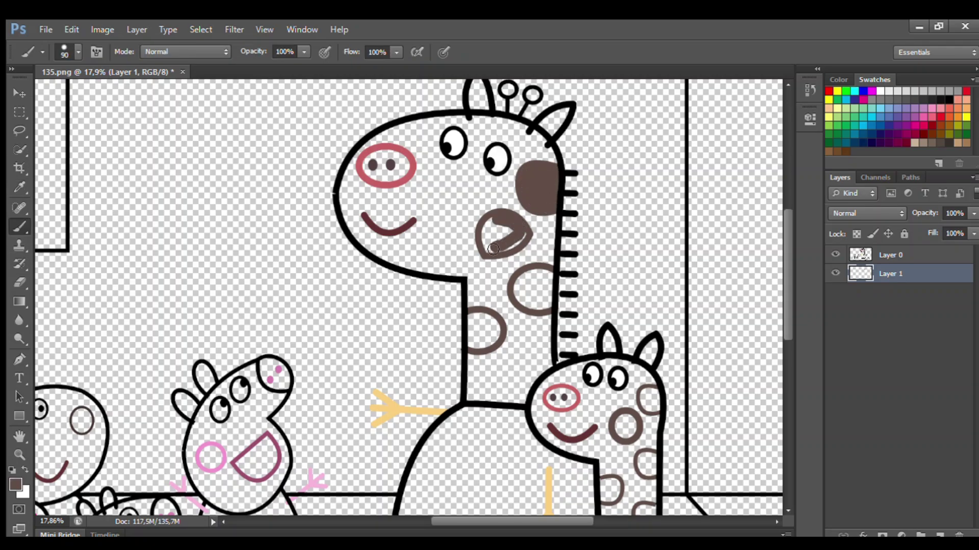
mouse_move(521, 298)
mouse_down()
mouse_move(552, 303)
mouse_move(528, 296)
mouse_up()
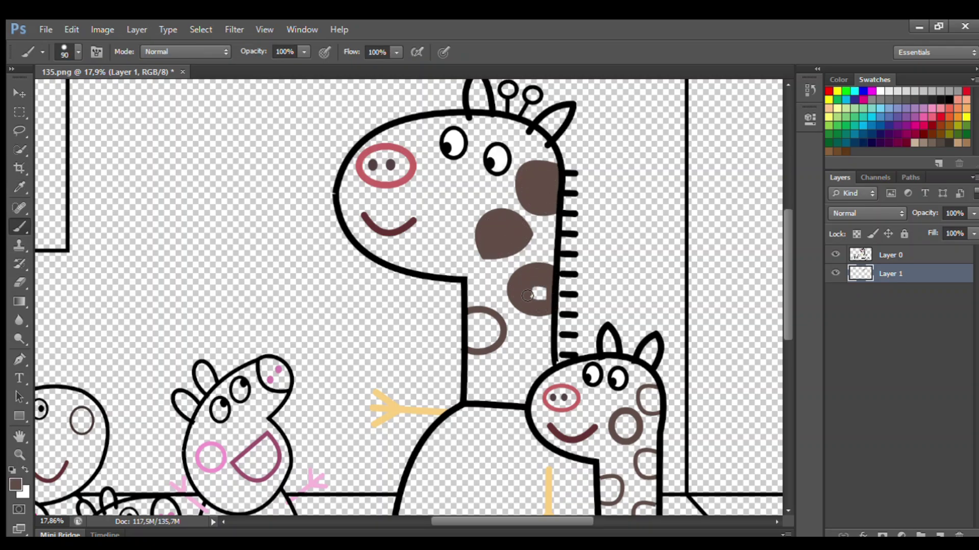
mouse_move(474, 319)
mouse_down()
mouse_move(496, 335)
mouse_move(472, 327)
mouse_up()
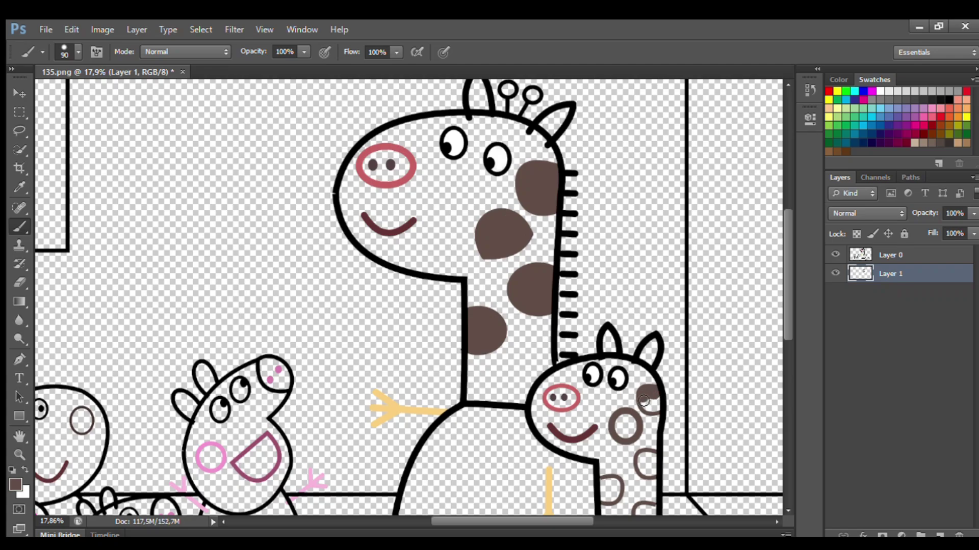
scroll(782, 304, down, 3)
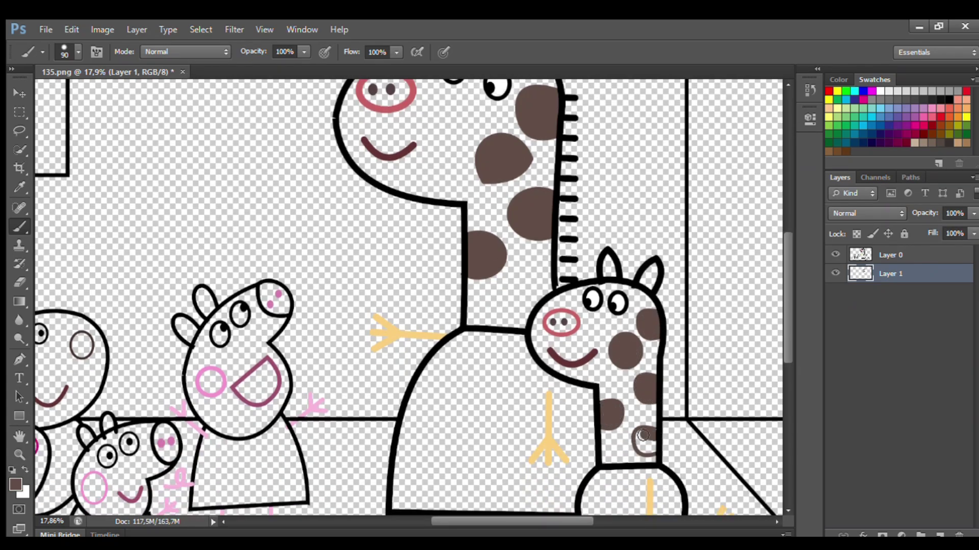
Paint both giraffes' noses with the rosy red sampled from the nose outline, and fill the large giraffe's horn tips bright red
key(i)
click(359, 94)
scroll(360, 144, up, 2)
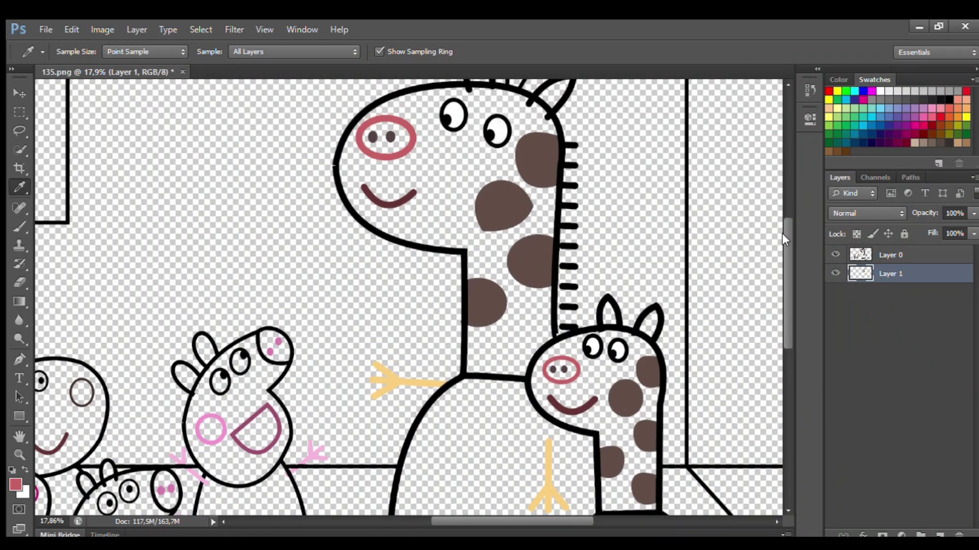
key(b)
drag(360, 144, 374, 138)
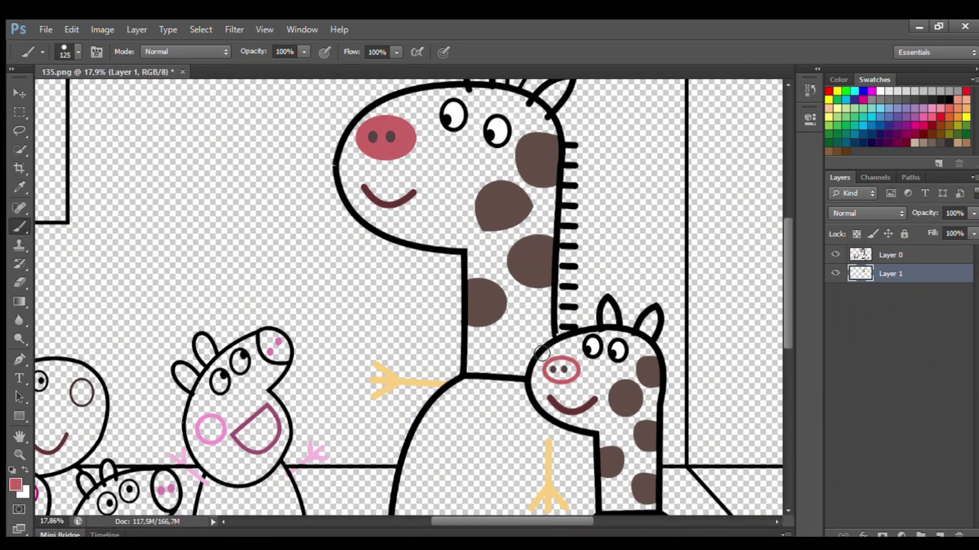
scroll(788, 249, up, 2)
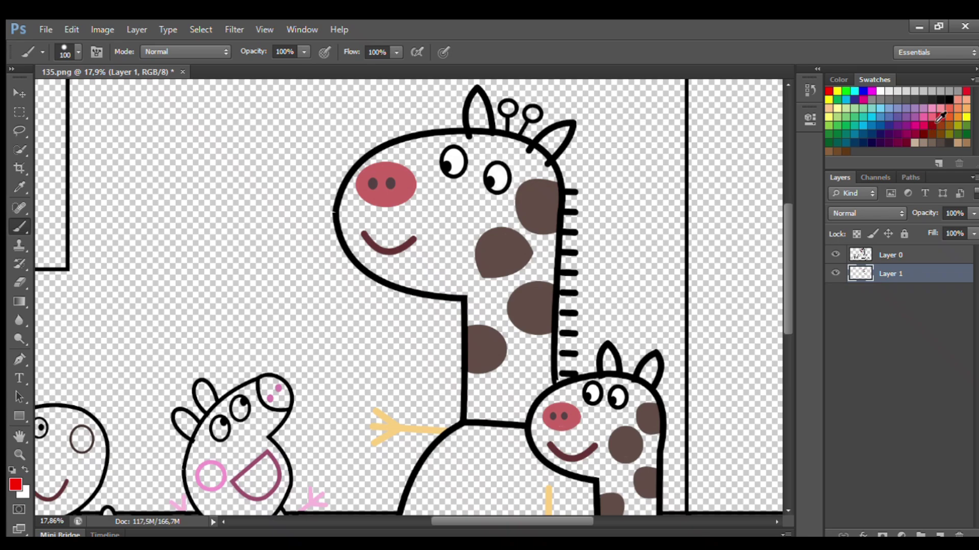
Sample the giraffe's yellow-orange arm colour and paint the large giraffe's ears, head and neck on a new layer beneath Layer 1
key(i)
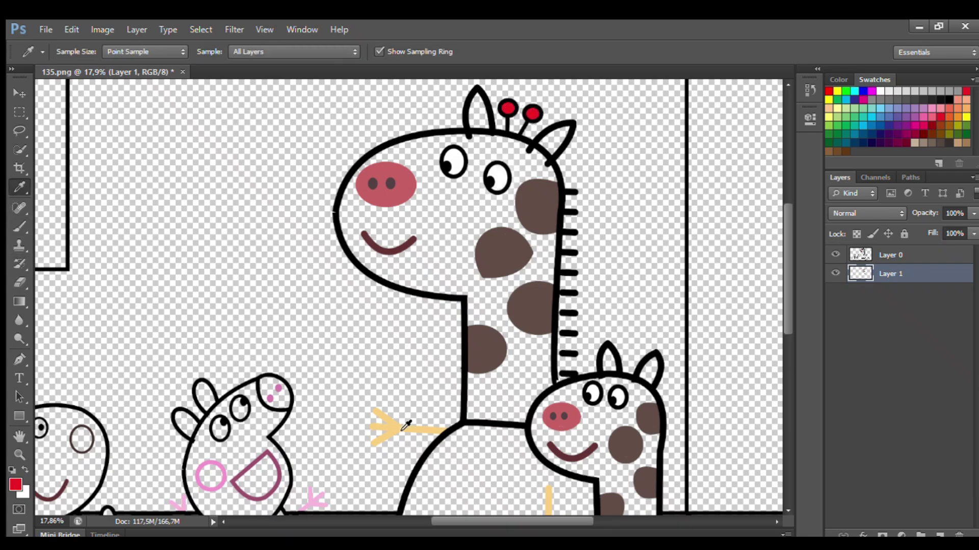
key(b)
click(940, 534)
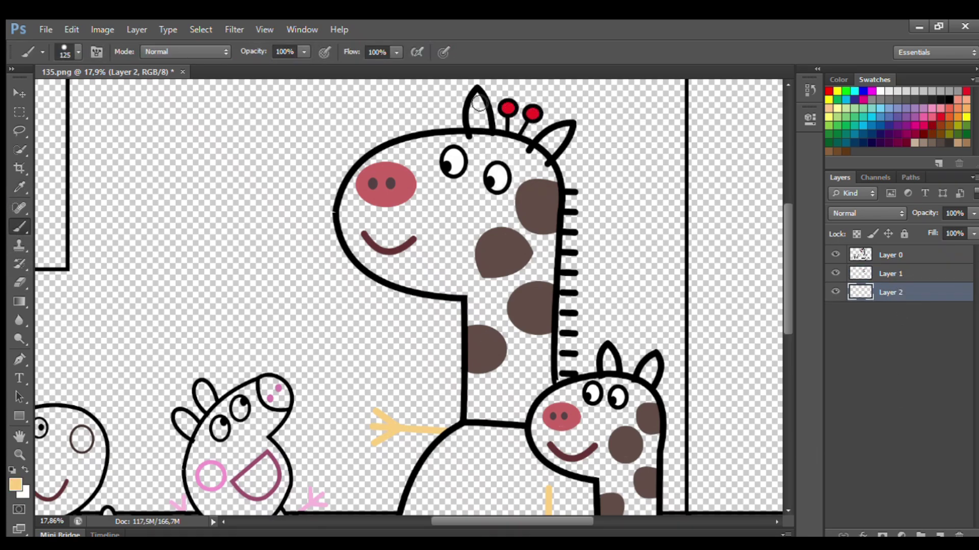
mouse_move(476, 99)
mouse_down()
mouse_move(492, 144)
mouse_move(542, 161)
mouse_move(566, 134)
mouse_move(545, 167)
mouse_move(442, 149)
mouse_move(382, 166)
mouse_move(355, 214)
mouse_move(371, 258)
mouse_move(419, 289)
mouse_move(479, 320)
mouse_up()
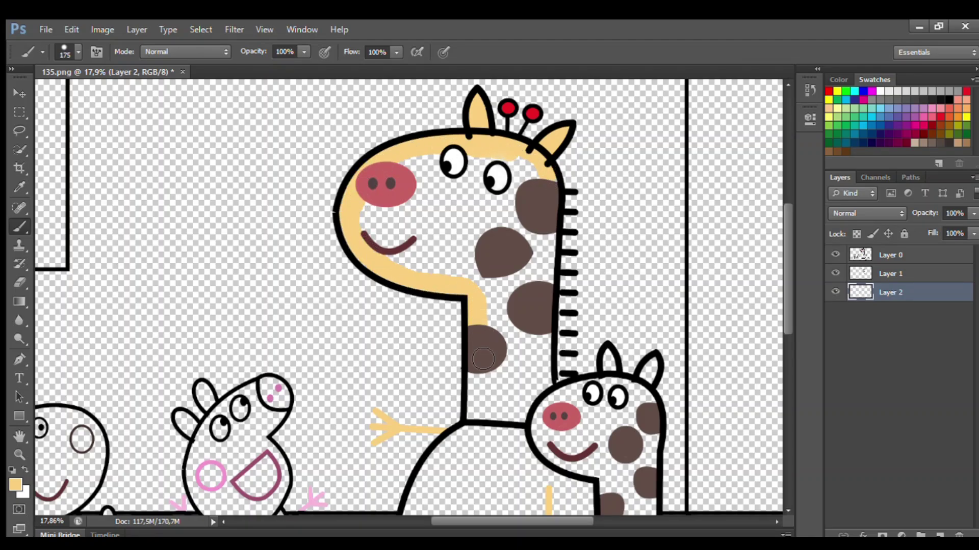
mouse_move(483, 359)
mouse_down()
mouse_move(500, 417)
mouse_move(474, 424)
mouse_move(522, 419)
mouse_move(549, 388)
mouse_move(545, 177)
mouse_move(426, 163)
mouse_move(533, 194)
mouse_move(521, 212)
mouse_move(368, 219)
mouse_move(536, 246)
mouse_move(375, 238)
mouse_move(530, 267)
mouse_move(539, 372)
mouse_move(501, 392)
mouse_move(527, 318)
mouse_move(399, 269)
mouse_move(494, 329)
mouse_up()
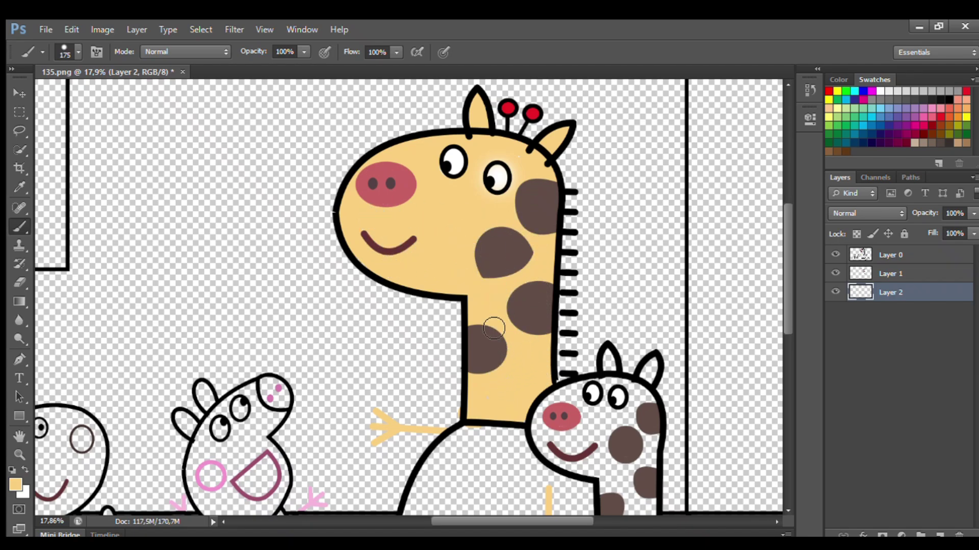
Paint the small giraffe's ears, head and neck with the same yellow-orange on Layer 2
scroll(494, 328, down, 5)
key(bracketleft)
mouse_move(608, 199)
mouse_down()
mouse_move(613, 222)
mouse_move(570, 232)
mouse_move(540, 265)
mouse_move(562, 300)
mouse_move(606, 318)
mouse_move(618, 392)
mouse_move(655, 375)
mouse_move(654, 266)
mouse_move(615, 226)
mouse_move(655, 239)
mouse_move(654, 207)
mouse_move(568, 265)
mouse_move(647, 271)
mouse_move(581, 285)
mouse_move(649, 332)
mouse_move(584, 274)
mouse_up()
Fill the small giraffe's round body and the large giraffe's dress with pure blue, enlarging the brush to 175 for the dress
key(bracketright)
key(bracketright)
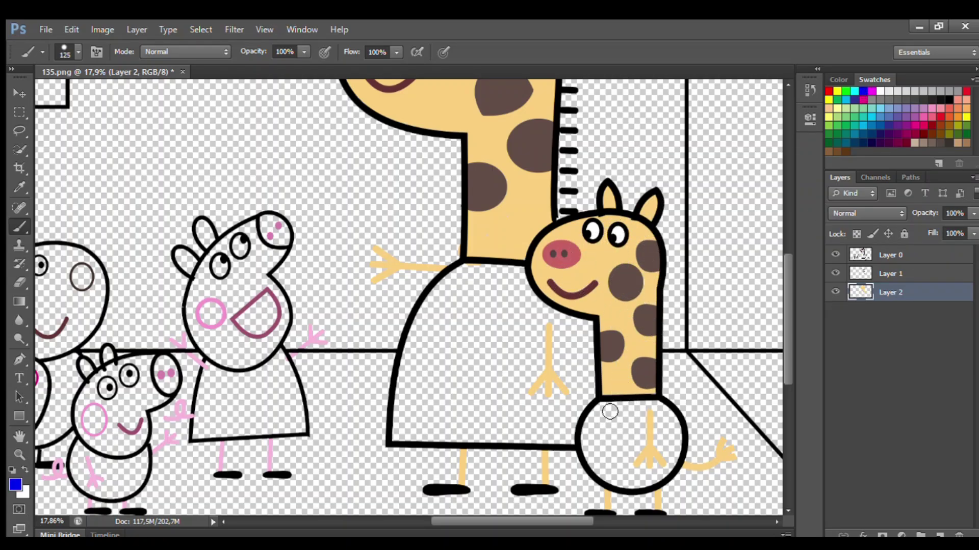
mouse_move(609, 412)
mouse_down()
mouse_move(654, 412)
mouse_move(673, 427)
mouse_move(676, 463)
mouse_move(665, 415)
mouse_move(606, 411)
mouse_move(590, 446)
mouse_move(606, 475)
mouse_move(650, 482)
mouse_move(671, 466)
mouse_move(628, 485)
mouse_move(602, 437)
mouse_move(660, 426)
mouse_move(645, 444)
mouse_move(614, 450)
mouse_move(621, 469)
mouse_up()
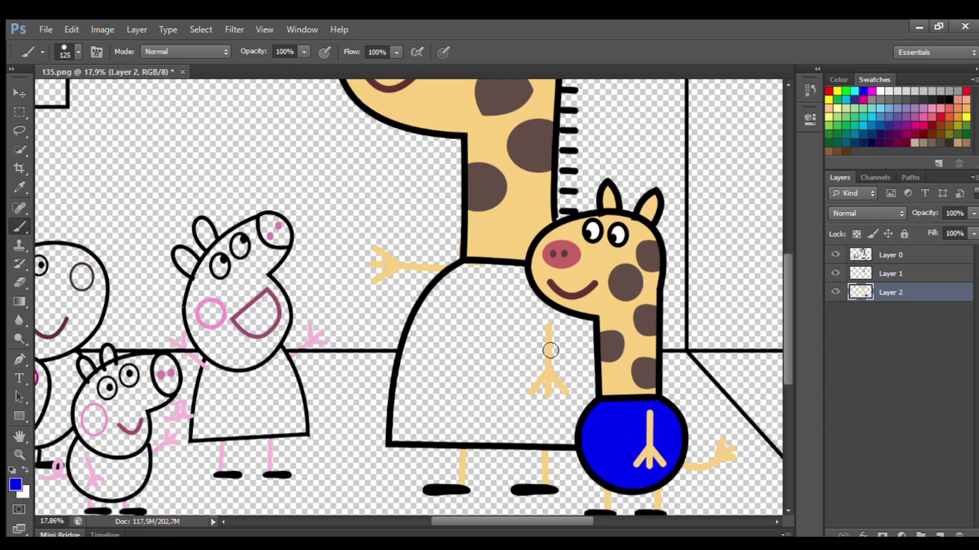
mouse_move(525, 274)
mouse_down()
mouse_move(464, 275)
mouse_move(437, 301)
mouse_move(455, 281)
mouse_move(421, 327)
mouse_move(399, 434)
mouse_move(572, 444)
mouse_move(577, 414)
mouse_move(594, 397)
mouse_move(592, 345)
mouse_move(524, 287)
mouse_move(491, 287)
mouse_move(503, 307)
mouse_move(444, 322)
mouse_move(541, 327)
mouse_move(480, 336)
mouse_move(448, 354)
mouse_move(568, 373)
mouse_move(427, 374)
mouse_move(560, 397)
mouse_move(422, 394)
mouse_move(567, 414)
mouse_move(417, 416)
mouse_move(563, 435)
mouse_move(418, 421)
mouse_up()
key(bracketright)
key(bracketright)
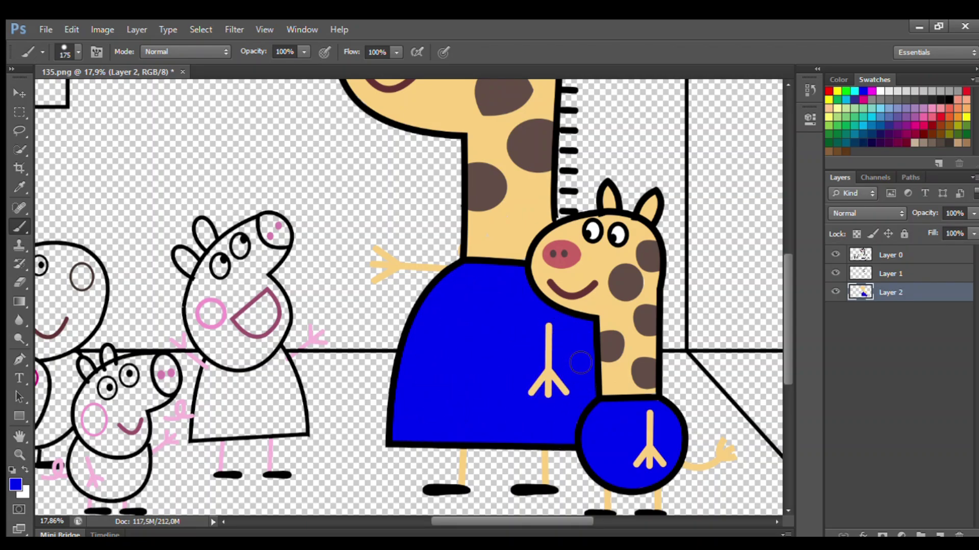
Paint the eyes of the two pigs, the rabbit and the dog white on Layer 1
scroll(580, 363, down, 2)
scroll(457, 513, up, 3)
click(892, 274)
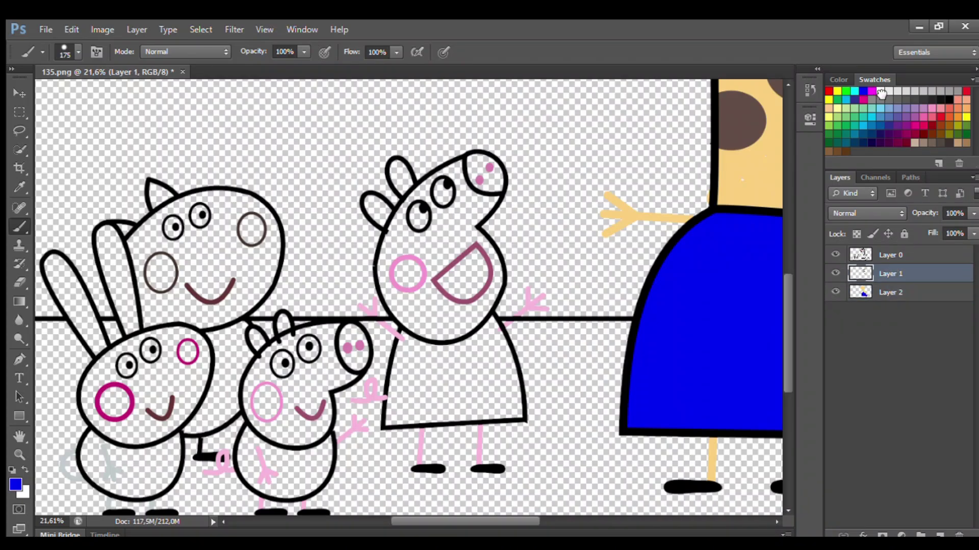
click(881, 92)
key(bracketleft)
key(bracketleft)
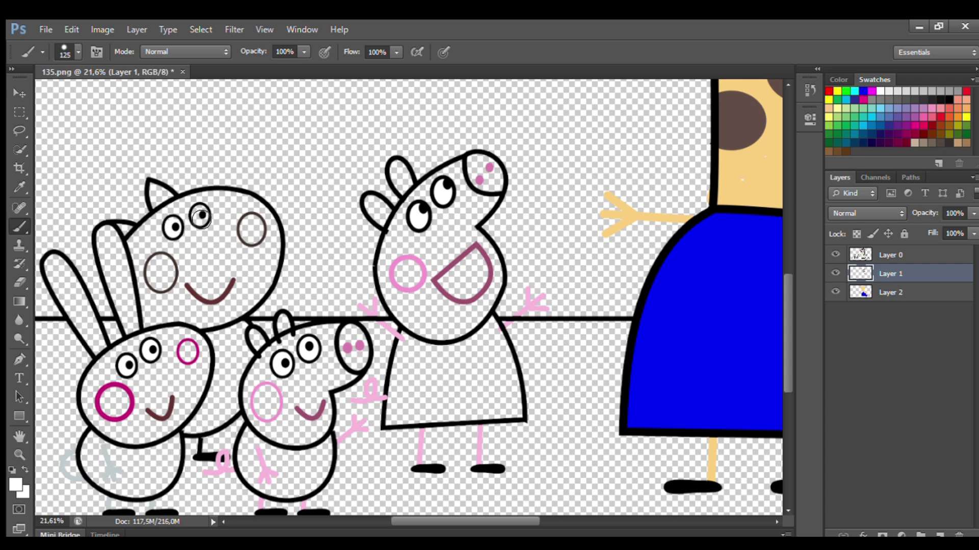
Fill both pigs' cheeks with the pink sampled from the cheek outline, and paint the large pig's open mouth black
alt+click(396, 265)
drag(400, 270, 419, 279)
drag(268, 401, 273, 417)
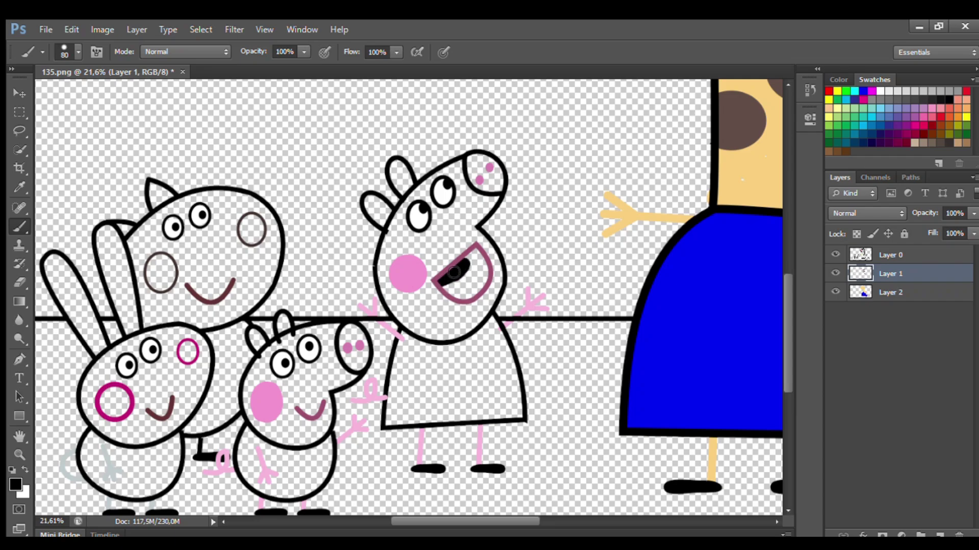
mouse_move(483, 279)
mouse_down()
mouse_move(462, 295)
mouse_move(468, 272)
mouse_up()
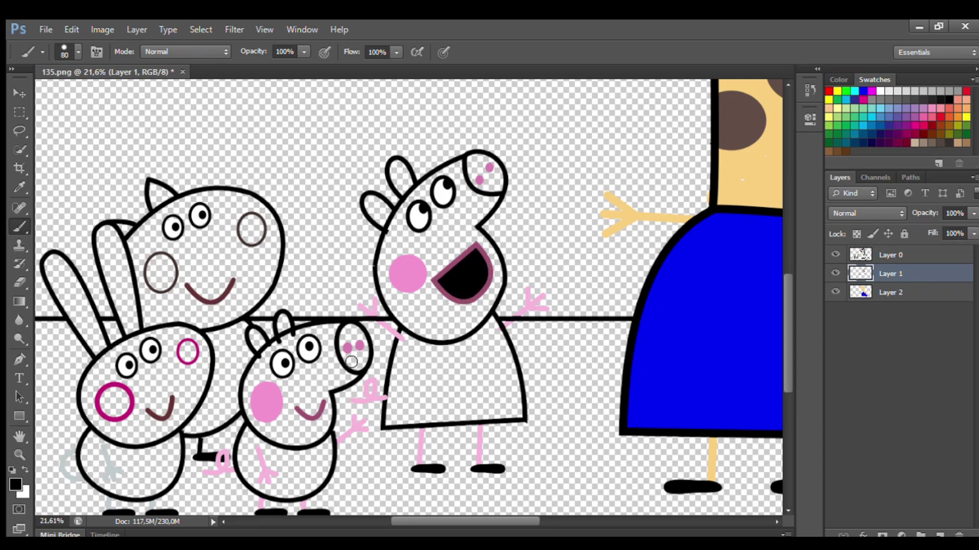
Paint the large pig's ears, snout and head light pink on Layer 2
alt+click(156, 287)
click(890, 293)
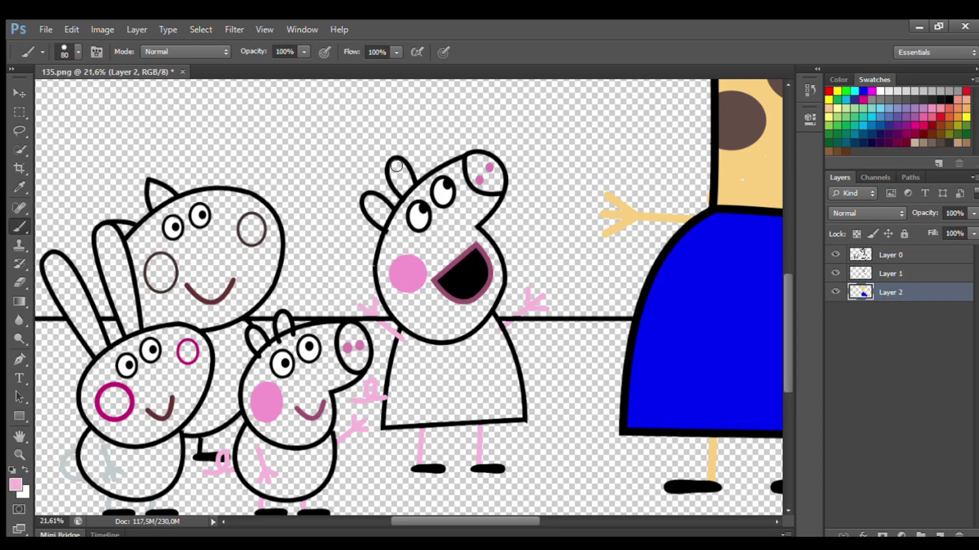
mouse_move(399, 165)
mouse_down()
mouse_move(405, 210)
mouse_move(374, 204)
mouse_move(396, 232)
mouse_move(388, 261)
mouse_move(402, 315)
mouse_move(439, 339)
mouse_move(481, 318)
mouse_move(497, 279)
mouse_move(471, 226)
mouse_move(495, 196)
mouse_move(489, 163)
mouse_move(487, 186)
mouse_move(458, 167)
mouse_move(418, 205)
mouse_move(459, 199)
mouse_move(415, 257)
mouse_move(481, 212)
mouse_move(476, 254)
mouse_move(438, 319)
mouse_move(447, 327)
mouse_move(395, 277)
mouse_up()
key(bracketright)
key(bracketright)
key(bracketright)
key(bracketright)
key(bracketright)
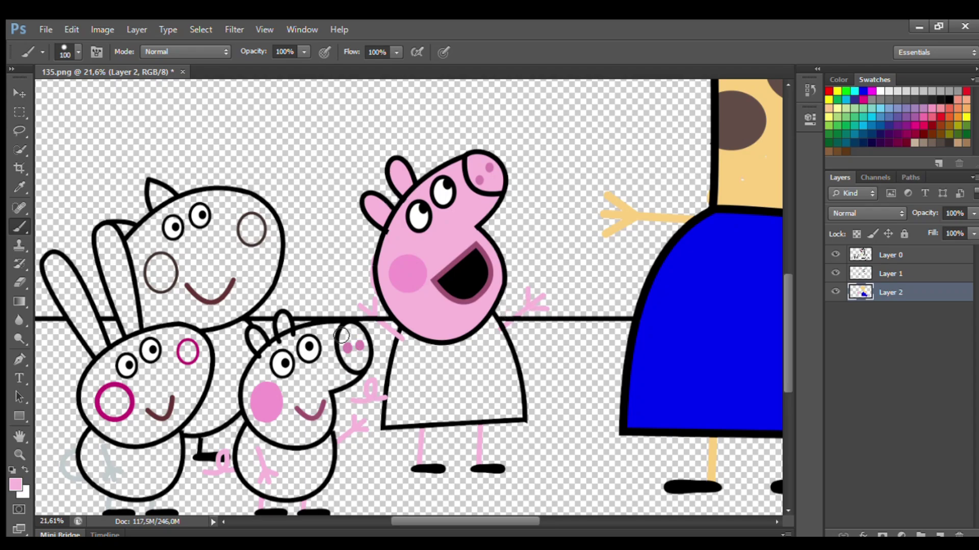
Paint the small pig's ears, snout and head with the same light pink on Layer 2
key(bracketleft)
key(bracketleft)
key(bracketleft)
key(bracketleft)
key(bracketleft)
drag(338, 330, 284, 335)
mouse_move(255, 375)
mouse_down()
mouse_move(253, 410)
mouse_move(278, 440)
mouse_move(322, 432)
mouse_move(326, 389)
mouse_move(361, 364)
mouse_move(348, 333)
mouse_move(349, 341)
mouse_move(266, 387)
mouse_move(325, 371)
mouse_move(307, 436)
mouse_move(318, 403)
mouse_up()
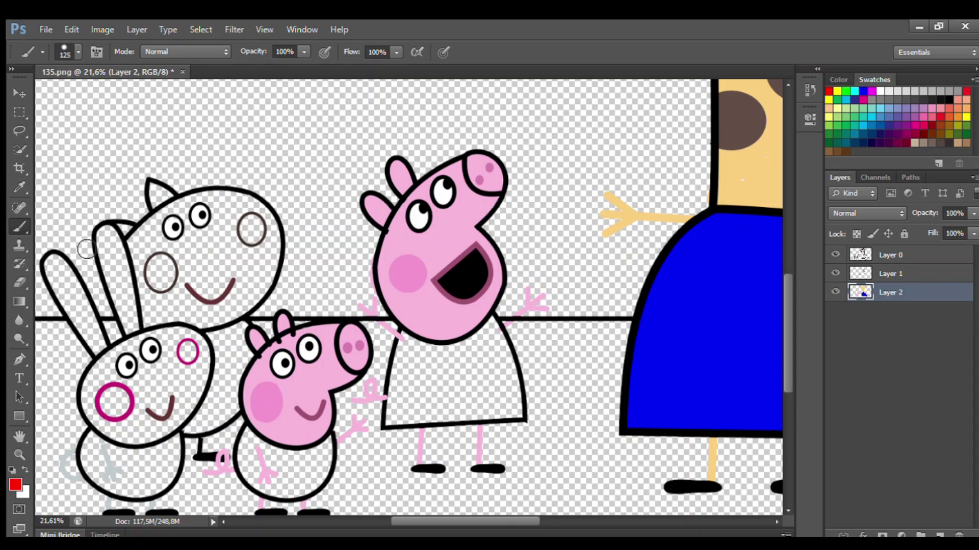
Fill the large pig's dress with red and the small pig's shirt with medium blue
mouse_move(414, 342)
mouse_down()
mouse_move(455, 349)
mouse_move(498, 331)
mouse_move(519, 404)
mouse_move(492, 417)
mouse_move(390, 423)
mouse_move(403, 340)
mouse_move(412, 354)
mouse_move(481, 359)
mouse_move(404, 369)
mouse_move(498, 366)
mouse_move(436, 394)
mouse_move(513, 393)
mouse_move(399, 408)
mouse_move(513, 405)
mouse_up()
key(bracketright)
key(bracketright)
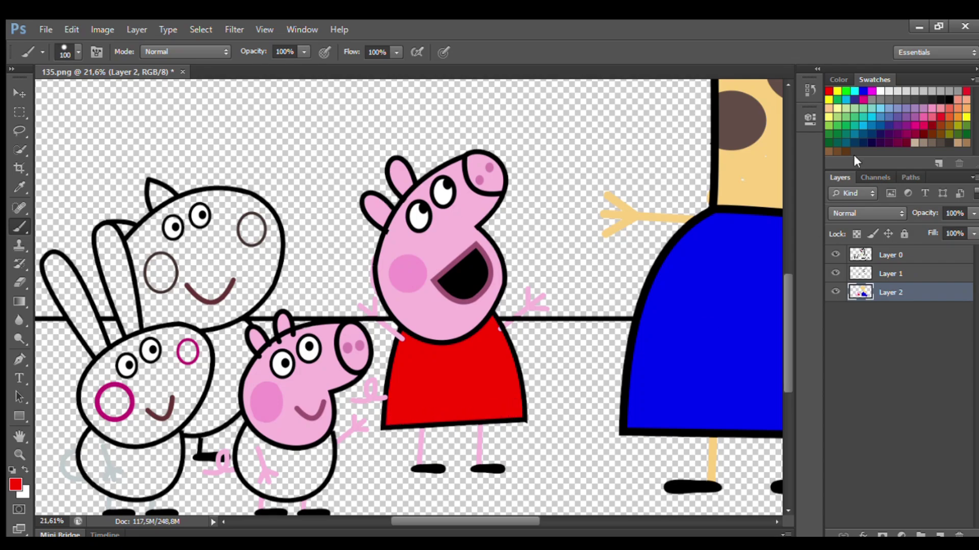
mouse_move(247, 434)
mouse_down()
mouse_move(266, 450)
mouse_move(319, 455)
mouse_move(329, 441)
mouse_move(322, 475)
mouse_move(298, 493)
mouse_move(264, 487)
mouse_move(246, 463)
mouse_move(251, 444)
mouse_move(316, 461)
mouse_move(253, 472)
mouse_move(307, 470)
mouse_up()
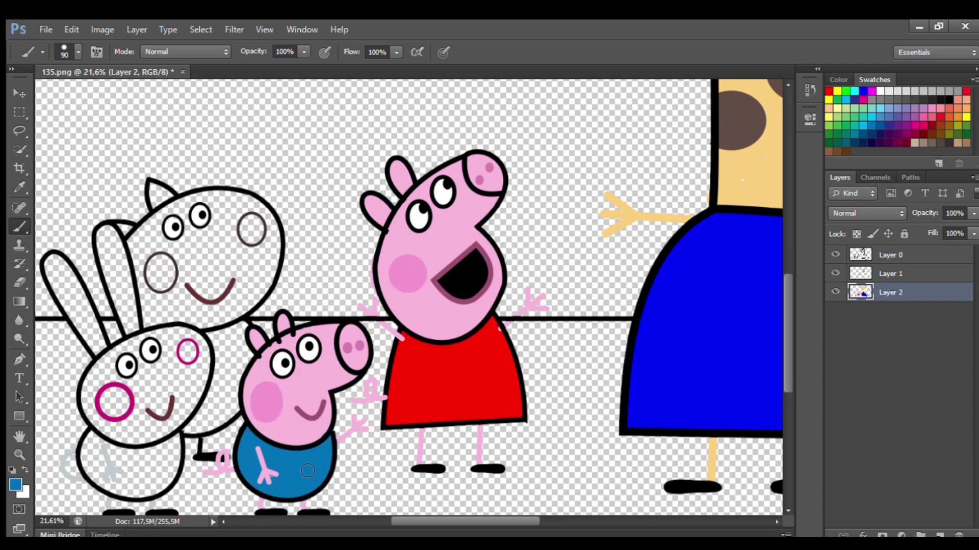
Fill the dog's cheek and nose on Layer 1 with the dark brown sampled from their outlines
drag(442, 524, 416, 524)
scroll(258, 186, up, 2)
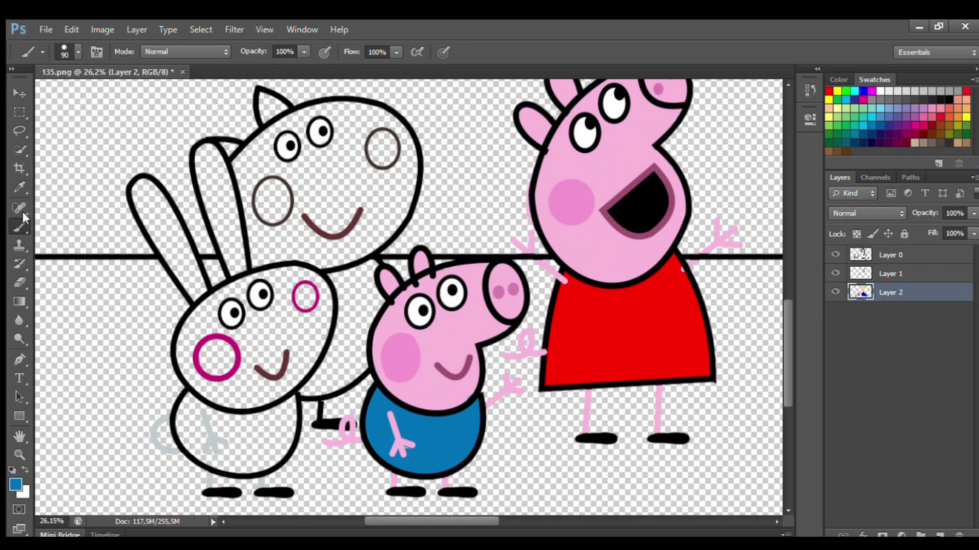
alt+click(255, 192)
key(alt+bracketright)
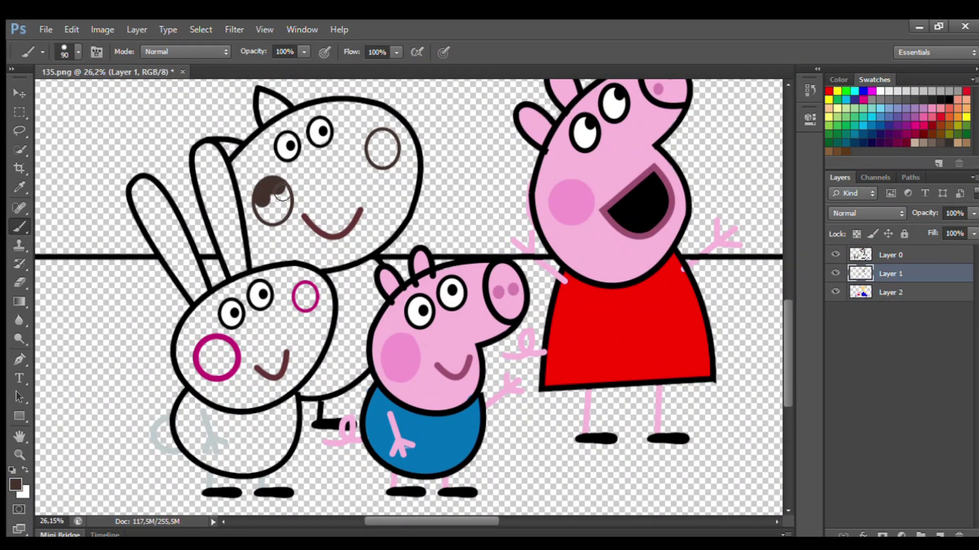
drag(282, 193, 274, 201)
drag(379, 152, 388, 163)
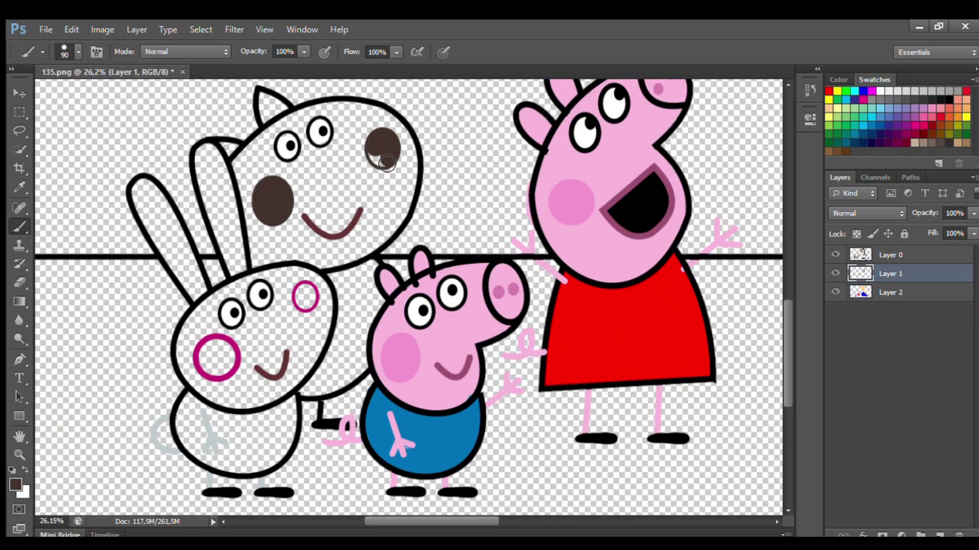
Fill the rabbit's cheek and nose with the magenta sampled from the cheek outline
alt+click(228, 345)
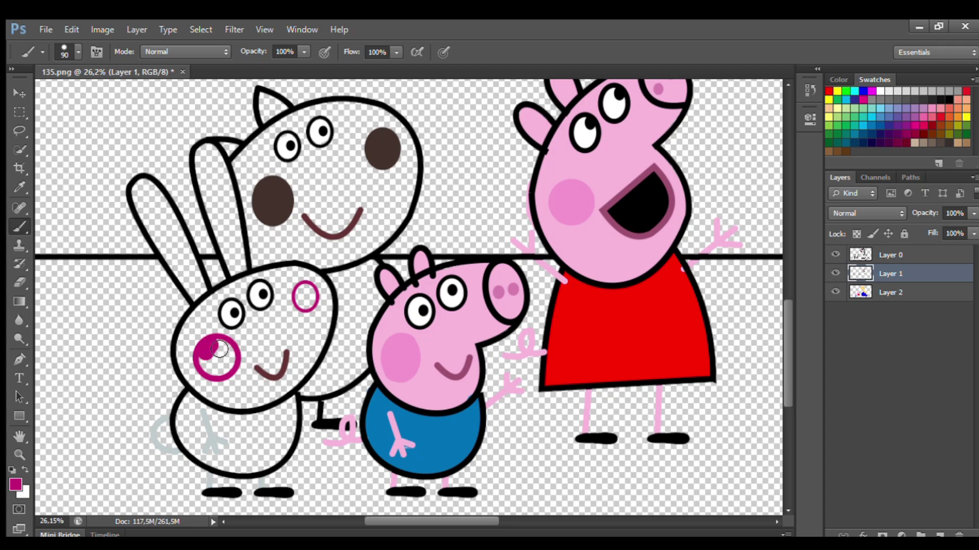
drag(220, 349, 221, 361)
drag(301, 307, 306, 301)
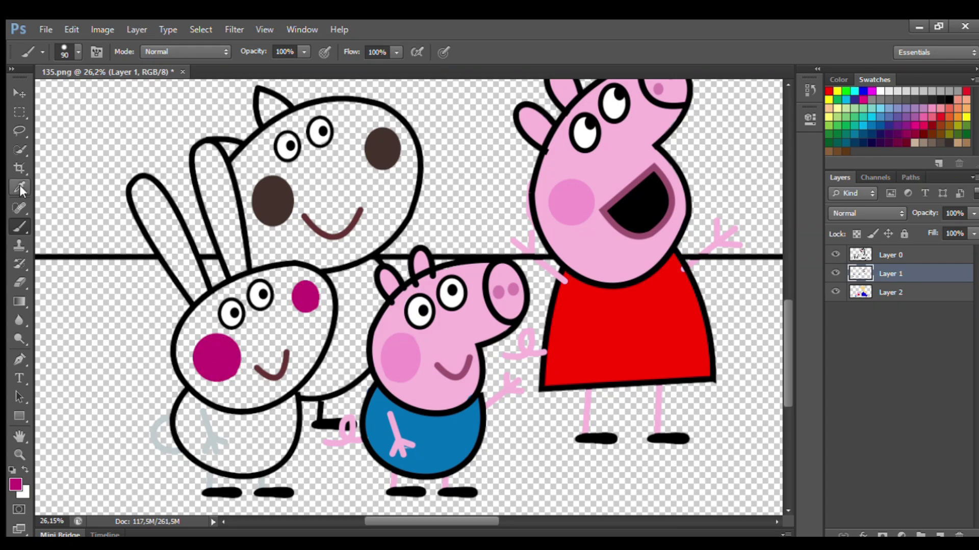
On Layer 2, paint the rabbit's ears and head with the light grey sampled from its arm, and fill its body with yellow
alt+click(214, 437)
click(889, 293)
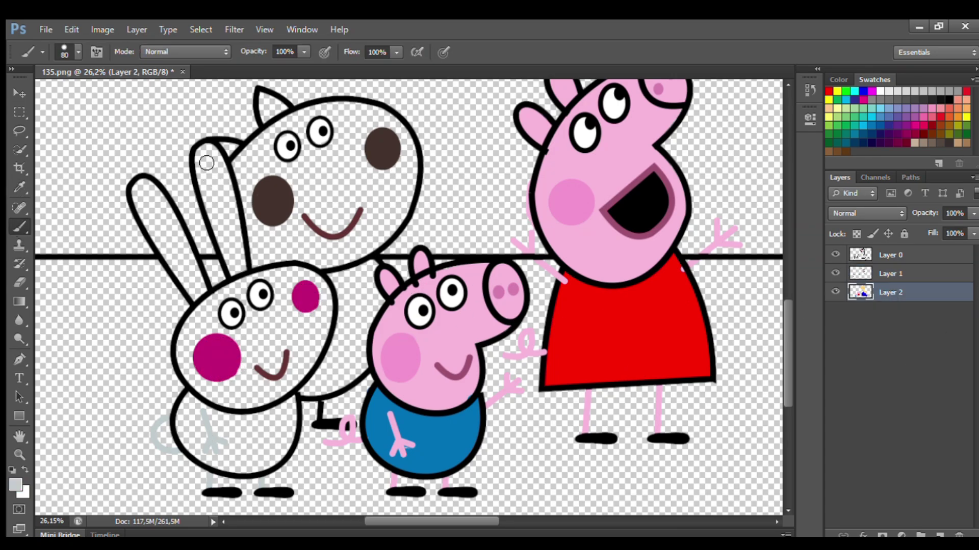
mouse_move(206, 163)
mouse_down()
mouse_move(240, 275)
mouse_move(214, 154)
mouse_move(219, 199)
mouse_up()
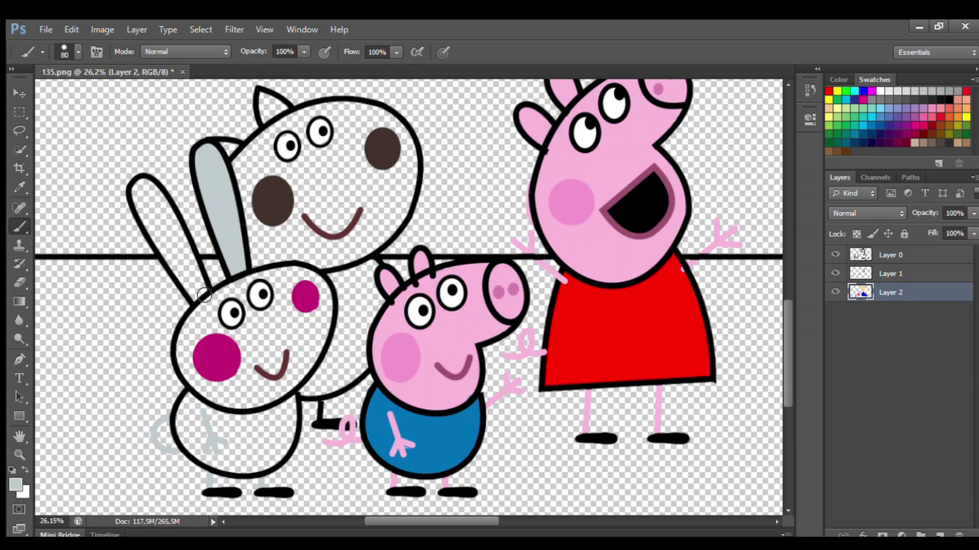
mouse_move(204, 295)
mouse_down()
mouse_move(149, 187)
mouse_move(151, 221)
mouse_move(189, 285)
mouse_move(161, 218)
mouse_move(207, 311)
mouse_move(294, 275)
mouse_move(329, 303)
mouse_move(317, 356)
mouse_move(278, 393)
mouse_move(235, 404)
mouse_move(190, 332)
mouse_up()
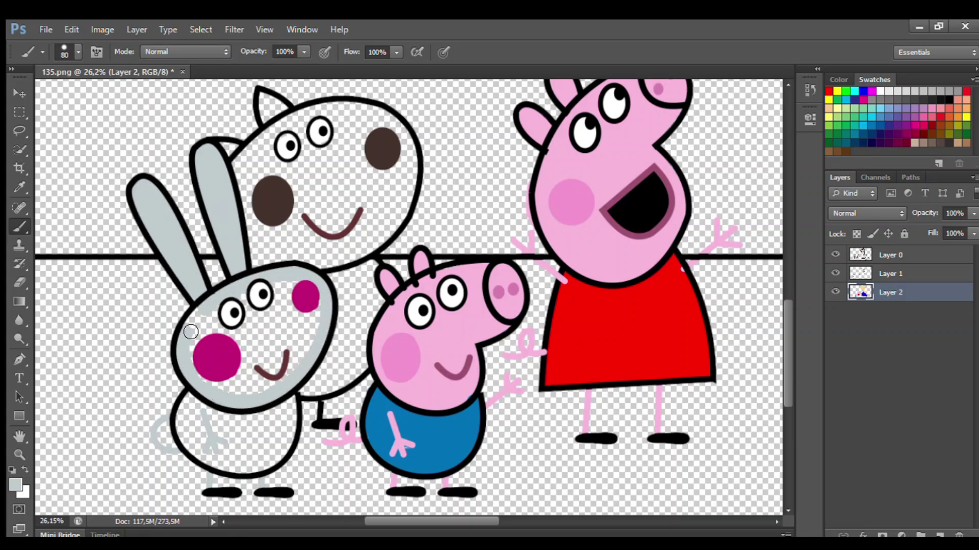
mouse_move(234, 308)
mouse_down()
mouse_move(306, 290)
mouse_move(291, 371)
mouse_move(193, 360)
mouse_move(311, 305)
mouse_move(221, 351)
mouse_move(253, 360)
mouse_move(278, 325)
mouse_move(264, 371)
mouse_up()
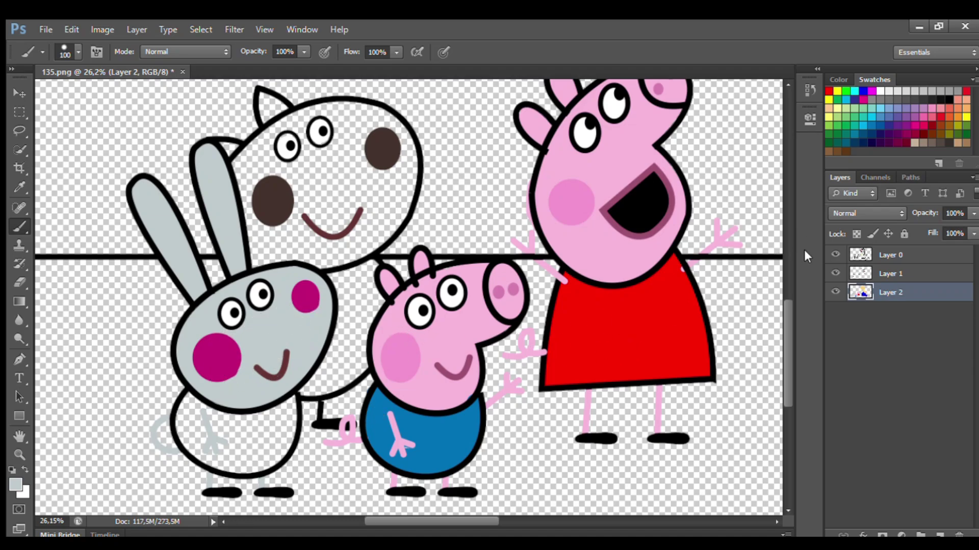
mouse_move(194, 406)
mouse_down()
mouse_move(236, 421)
mouse_move(296, 408)
mouse_move(287, 445)
mouse_move(261, 468)
mouse_move(187, 428)
mouse_up()
mouse_move(209, 460)
mouse_down()
mouse_move(273, 447)
mouse_move(242, 430)
mouse_move(245, 463)
mouse_up()
On Layer 2, paint the dog's ears and head grey-brown and fill its body with dark purple
key(i)
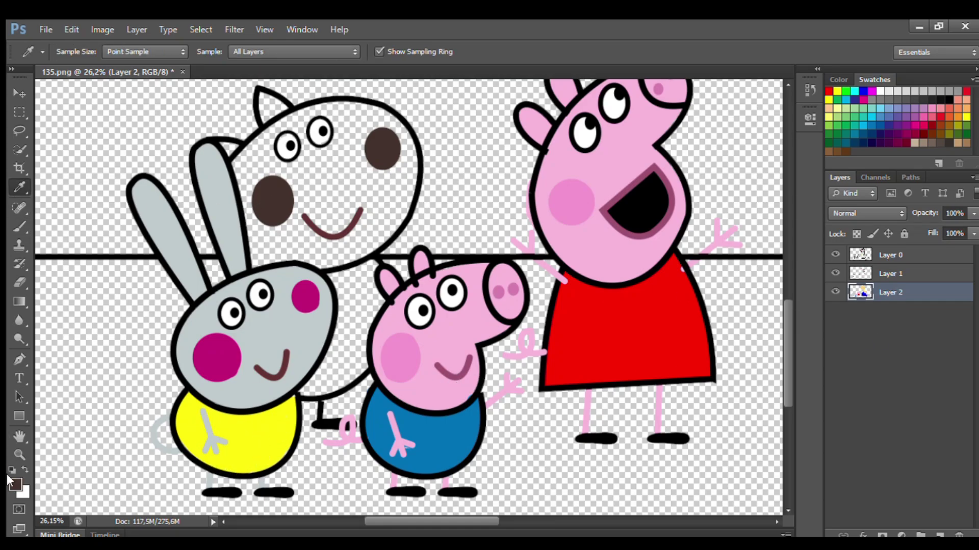
click(655, 194)
key(b)
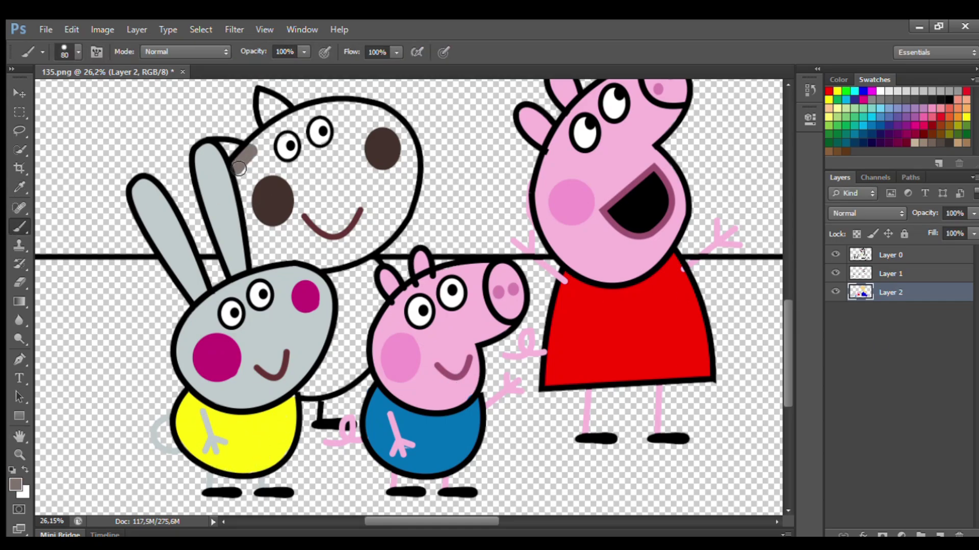
mouse_move(238, 168)
mouse_down()
mouse_move(267, 263)
mouse_move(366, 252)
mouse_move(405, 209)
mouse_move(410, 164)
mouse_move(398, 132)
mouse_move(409, 144)
mouse_move(376, 111)
mouse_move(274, 125)
mouse_move(265, 102)
mouse_move(288, 117)
mouse_up()
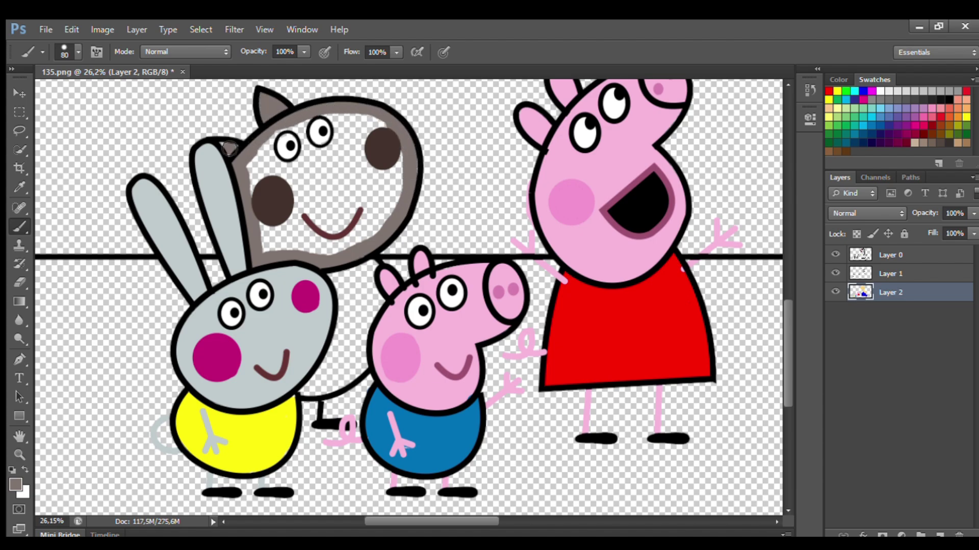
key(bracketright)
mouse_move(248, 169)
mouse_down()
mouse_move(285, 150)
mouse_move(369, 133)
mouse_move(391, 214)
mouse_move(294, 255)
mouse_move(280, 174)
mouse_move(354, 158)
mouse_move(364, 181)
mouse_move(290, 236)
mouse_move(332, 236)
mouse_up()
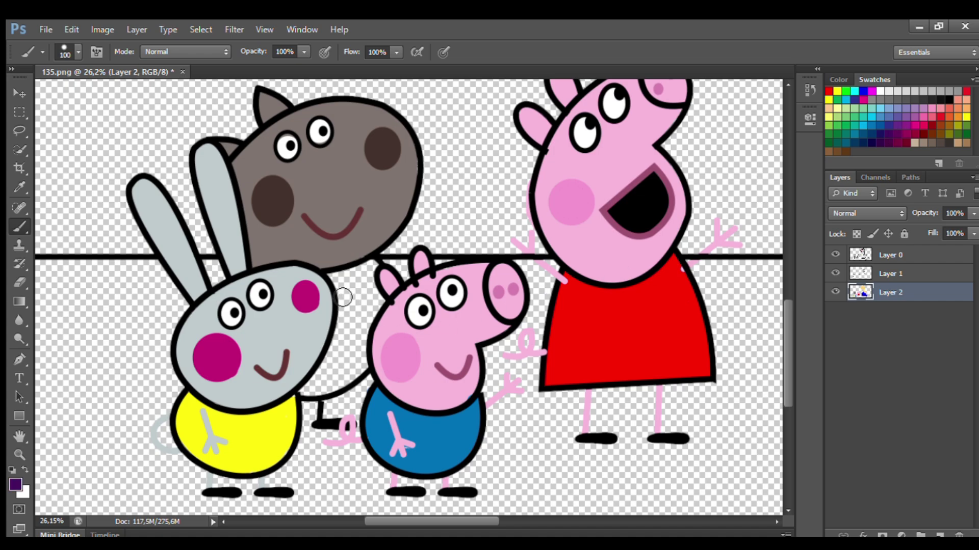
mouse_move(342, 297)
mouse_down()
mouse_move(334, 282)
mouse_move(304, 392)
mouse_move(367, 326)
mouse_move(347, 270)
mouse_move(321, 387)
mouse_move(347, 340)
mouse_up()
Add a new layer beneath Layer 2 and fill the rectangular wall picture with light blue
click(940, 534)
scroll(347, 340, down, 1)
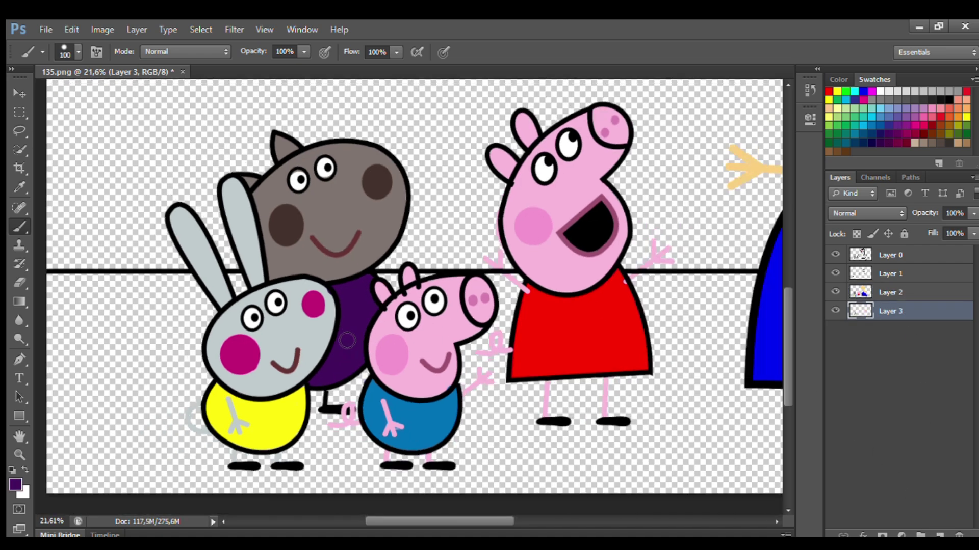
scroll(347, 341, down, 2)
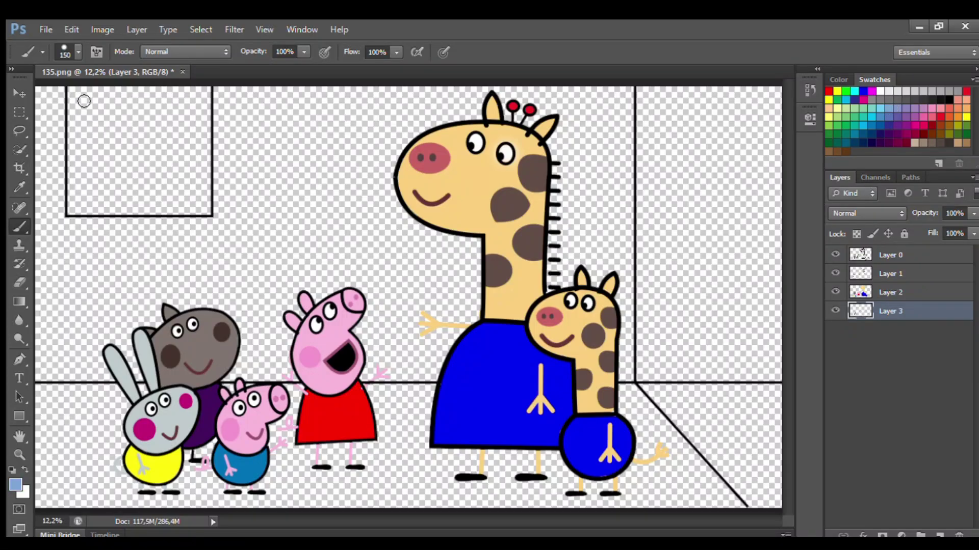
mouse_move(74, 87)
mouse_down()
mouse_move(74, 212)
mouse_move(207, 211)
mouse_move(207, 86)
mouse_move(91, 104)
mouse_move(201, 120)
mouse_move(90, 131)
mouse_move(198, 145)
mouse_move(91, 161)
mouse_move(190, 182)
mouse_move(191, 192)
mouse_move(99, 206)
mouse_move(125, 175)
mouse_up()
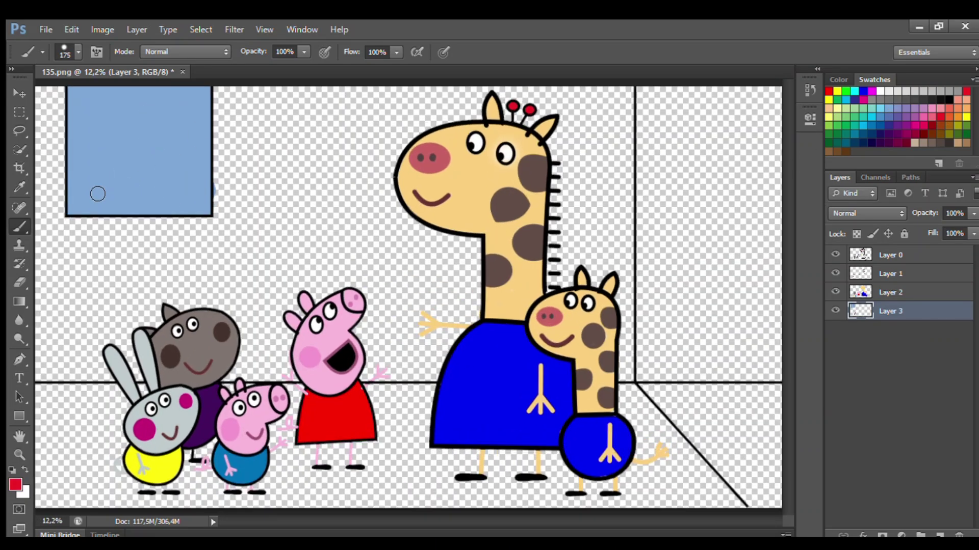
Paint four roughly horizontal red stripes across the light blue wall picture
mouse_move(77, 148)
mouse_down()
mouse_move(205, 146)
mouse_move(86, 174)
mouse_up()
drag(107, 122, 191, 128)
drag(93, 104, 171, 108)
scroll(345, 269, down, 2)
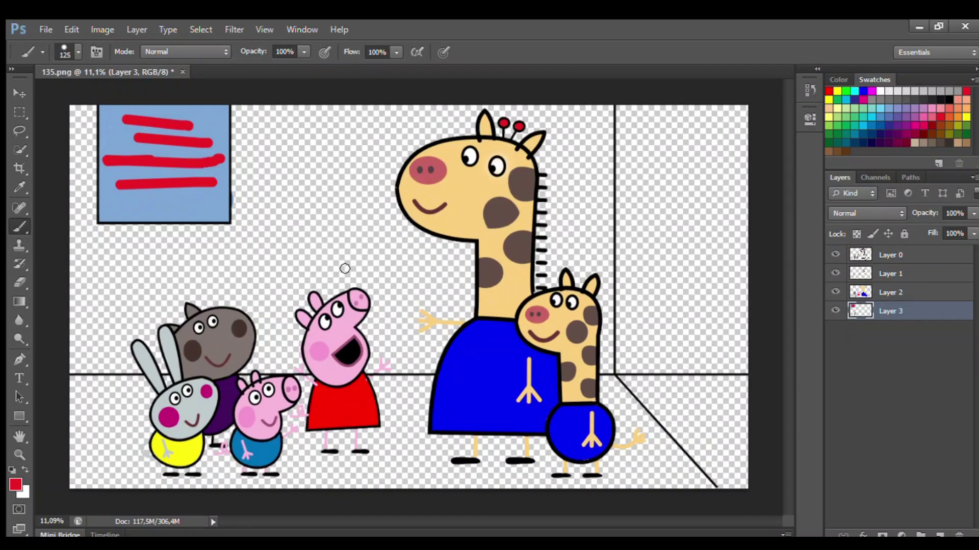
Add a new layer beneath Layer 3 and fill the floor under the characters with light green using a large brush
click(939, 535)
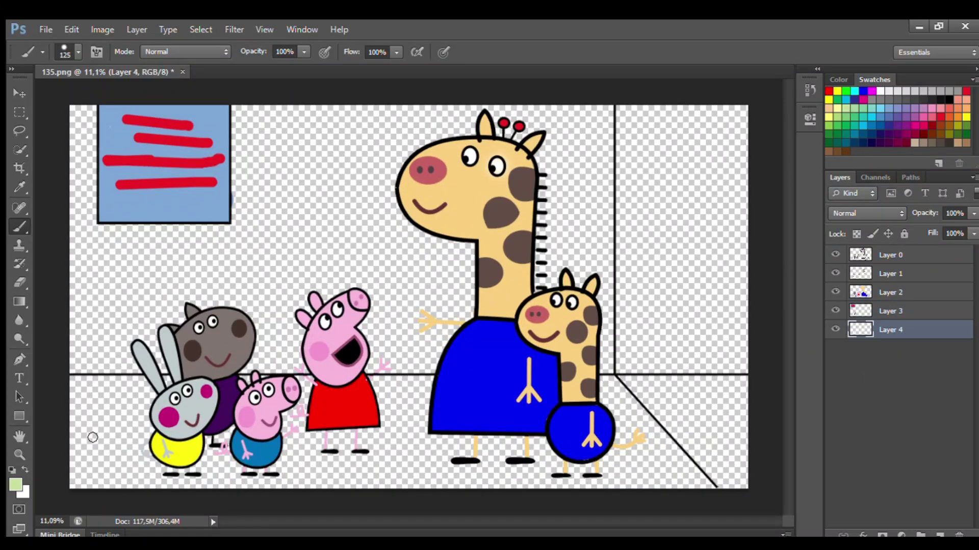
mouse_move(79, 398)
mouse_down()
mouse_move(555, 395)
mouse_move(647, 431)
mouse_up()
key(bracketright)
key(bracketright)
mouse_move(710, 498)
mouse_down()
mouse_move(81, 481)
mouse_move(666, 490)
mouse_move(448, 452)
mouse_move(98, 430)
mouse_move(131, 469)
mouse_up()
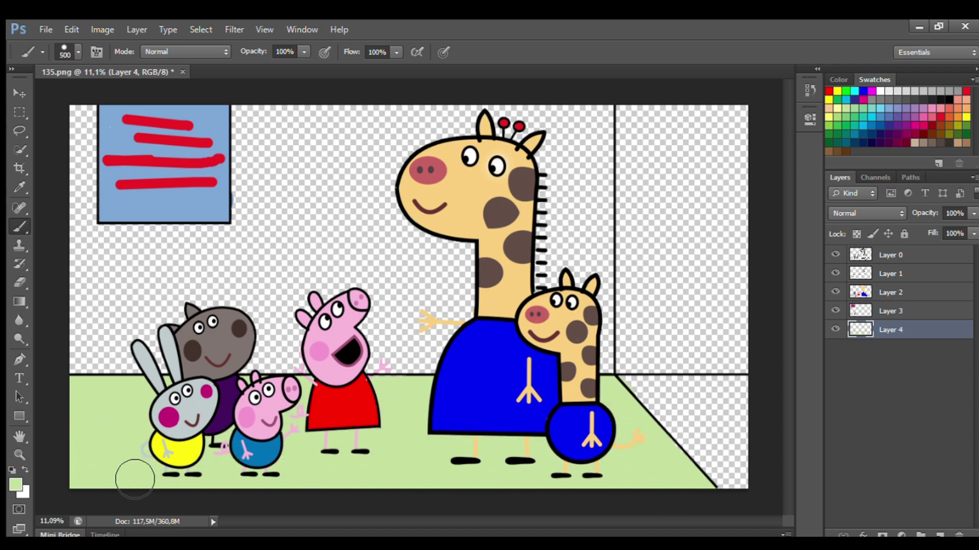
Paint soft dark grey-green shadows on the floor beneath the characters' feet with a 300 px brush
key(i)
key(b)
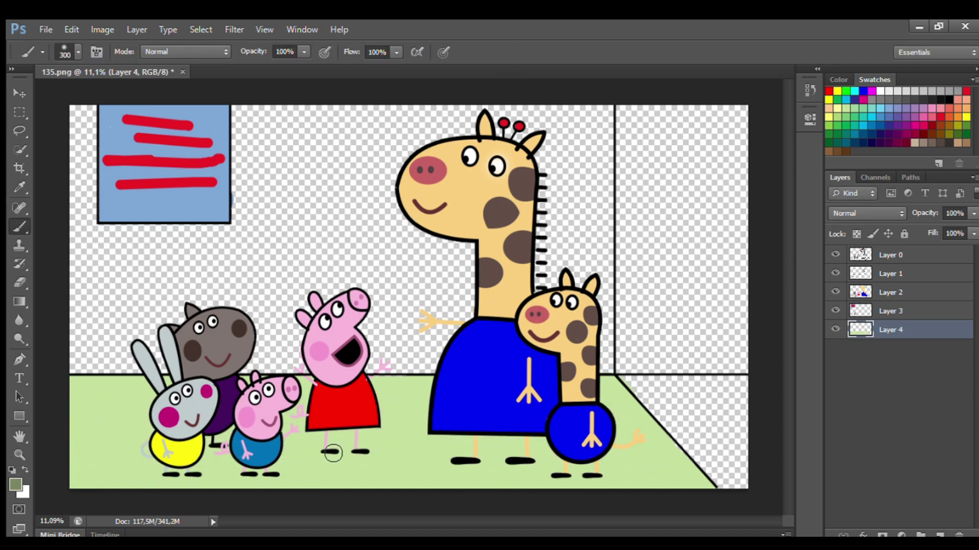
mouse_move(333, 453)
mouse_down()
mouse_move(232, 479)
mouse_move(163, 477)
mouse_move(193, 456)
mouse_up()
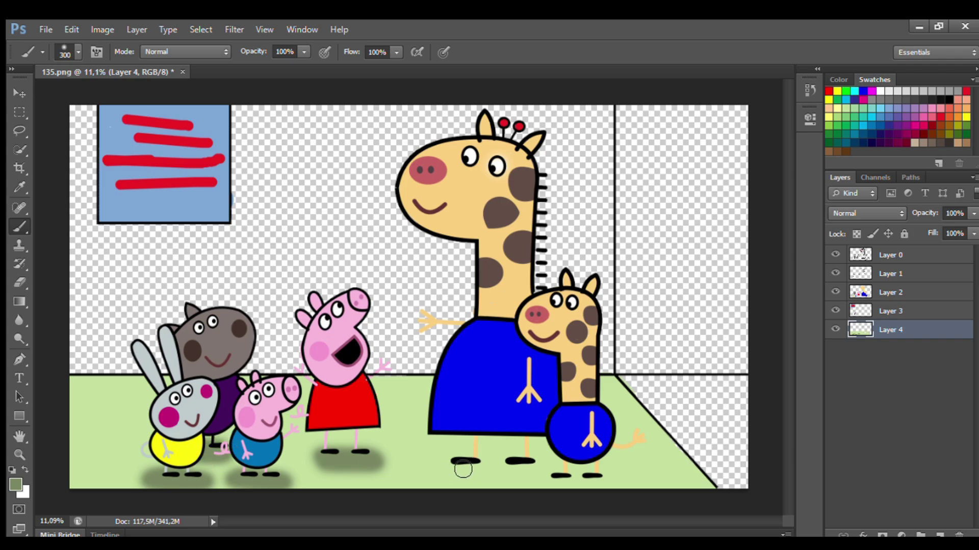
mouse_move(463, 469)
mouse_down()
mouse_move(555, 461)
mouse_move(612, 479)
mouse_move(535, 485)
mouse_up()
Add a new layer beneath Layer 4 and fill the wall behind the characters with tan using a 500 px brush
click(939, 535)
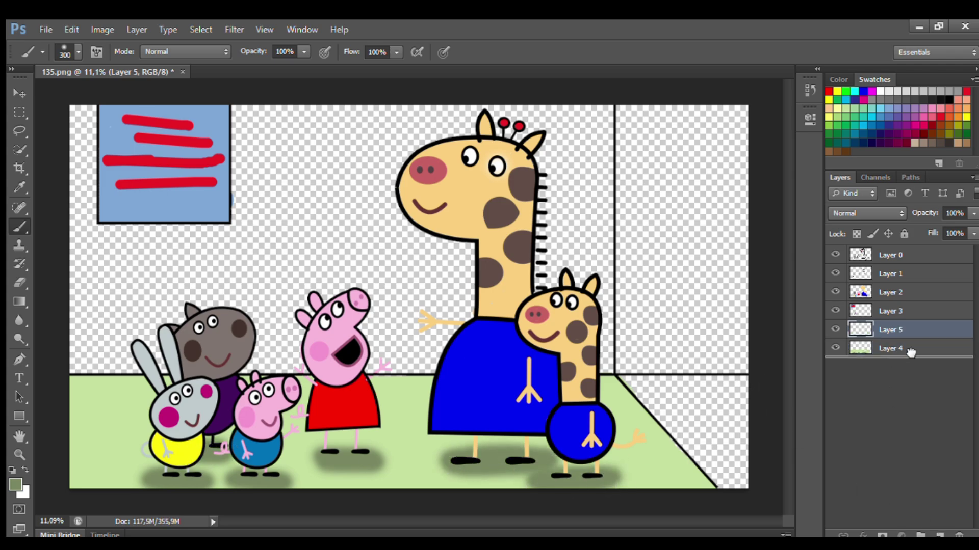
drag(911, 353, 910, 355)
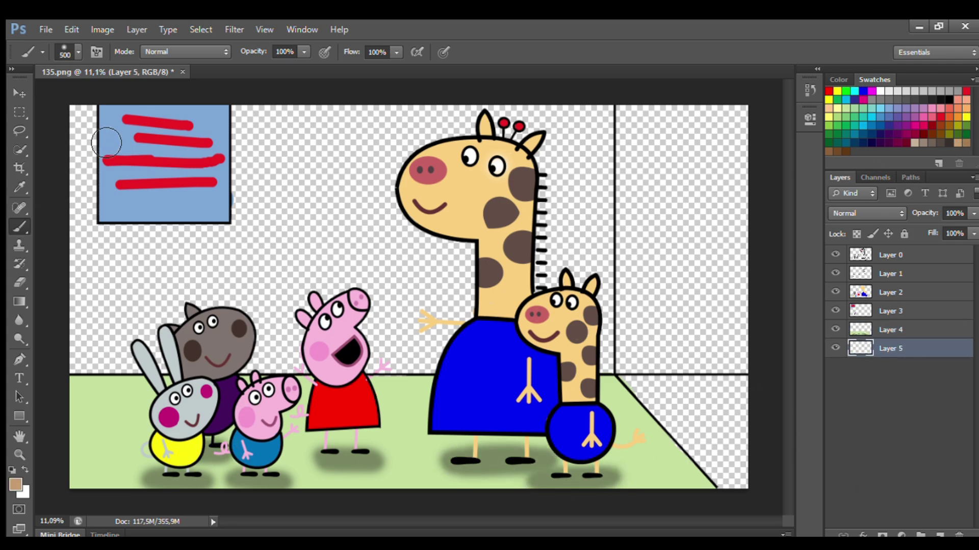
mouse_move(106, 142)
mouse_down()
mouse_move(85, 116)
mouse_move(87, 209)
mouse_move(140, 359)
mouse_move(603, 363)
mouse_move(608, 161)
mouse_move(591, 128)
mouse_move(245, 153)
mouse_move(244, 189)
mouse_move(183, 256)
mouse_move(449, 306)
mouse_move(153, 331)
mouse_move(395, 288)
mouse_move(464, 319)
mouse_move(448, 352)
mouse_up()
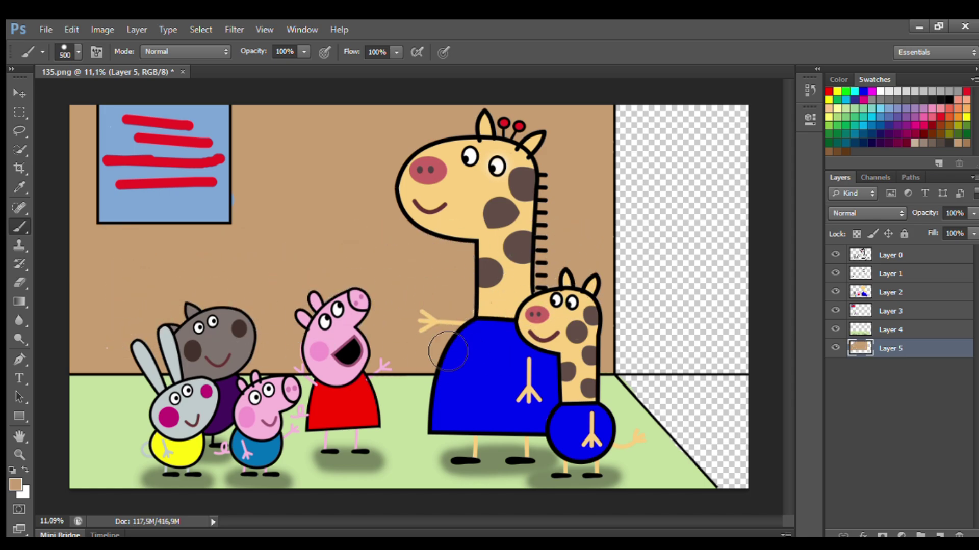
Fill the ground area beyond the slanted floor edge with dark green using a 300 px brush
click(829, 143)
key(bracketleft)
key(bracketleft)
mouse_move(762, 390)
mouse_down()
mouse_move(624, 391)
mouse_move(763, 397)
mouse_move(657, 441)
mouse_move(743, 494)
mouse_up()
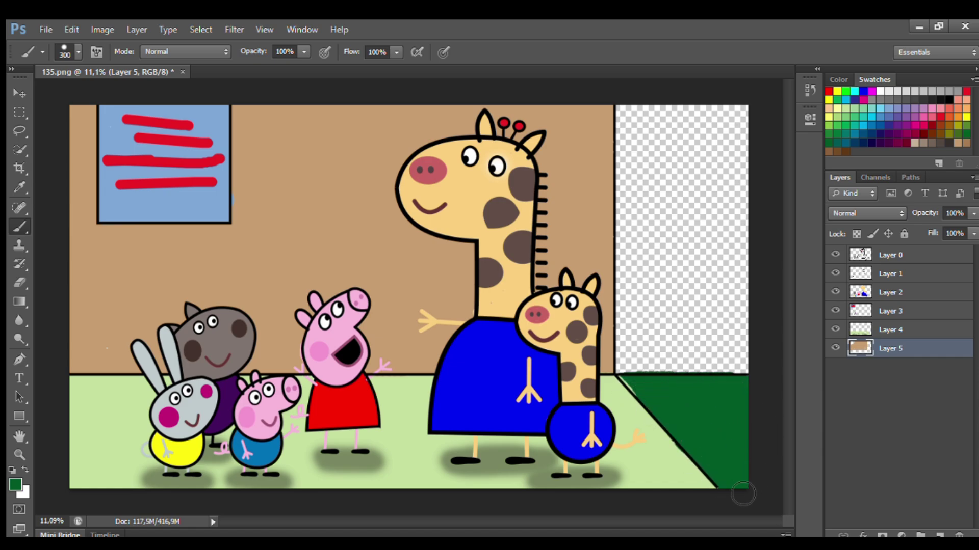
Add a new layer beneath Layer 5 and fill the sky area above the dark green ground with dark purple
drag(636, 112, 628, 148)
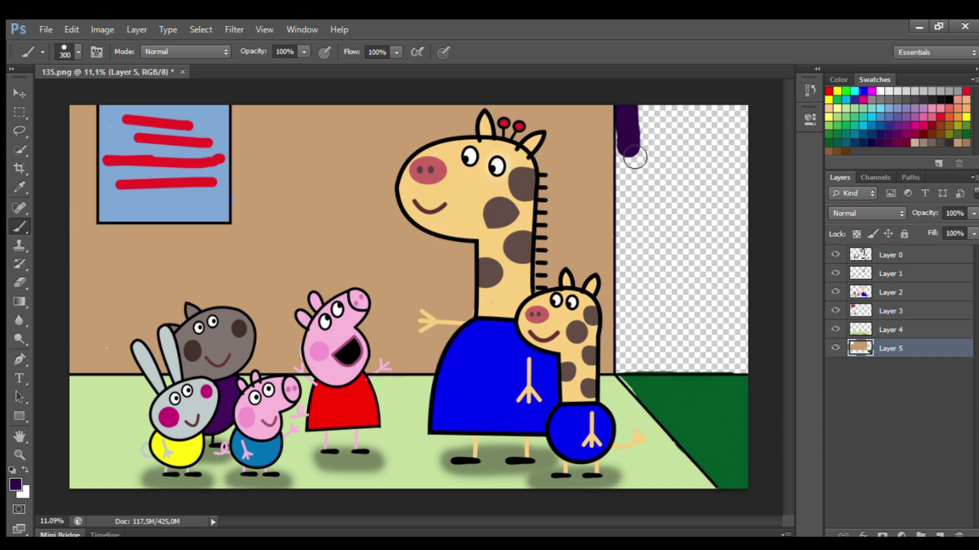
click(939, 535)
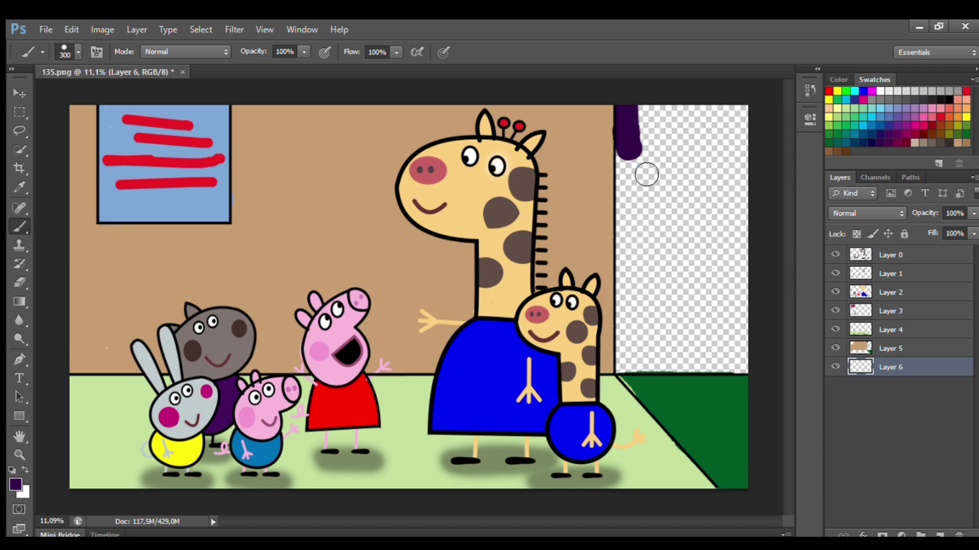
mouse_move(631, 149)
mouse_down()
mouse_move(623, 365)
mouse_move(745, 359)
mouse_move(745, 176)
mouse_move(641, 130)
mouse_move(635, 225)
mouse_move(725, 265)
mouse_move(634, 306)
mouse_move(745, 332)
mouse_move(706, 345)
mouse_up()
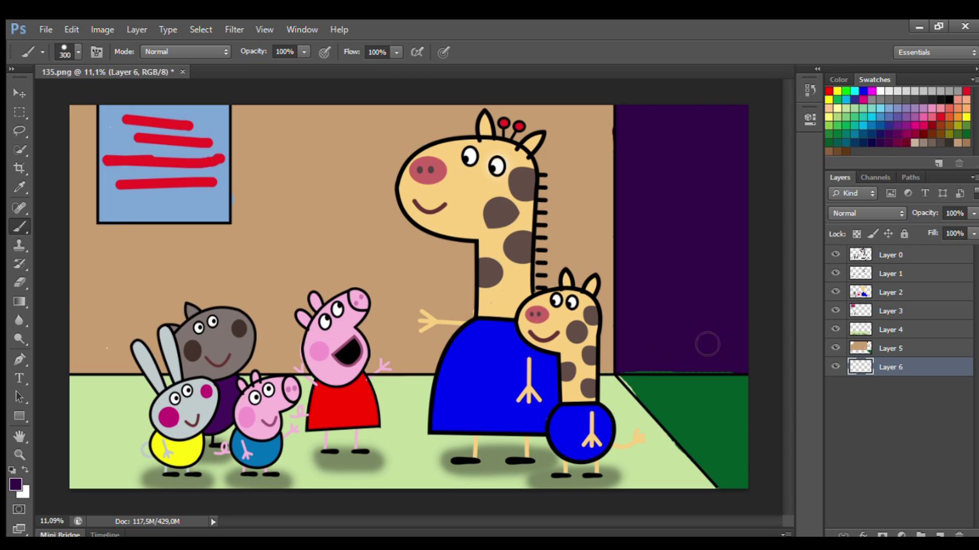
Shade the sky's edge beside the wall and its lower part with a darker purple using a large soft brush
key(i)
key(b)
mouse_move(628, 367)
mouse_down()
mouse_move(734, 368)
mouse_move(617, 140)
mouse_up()
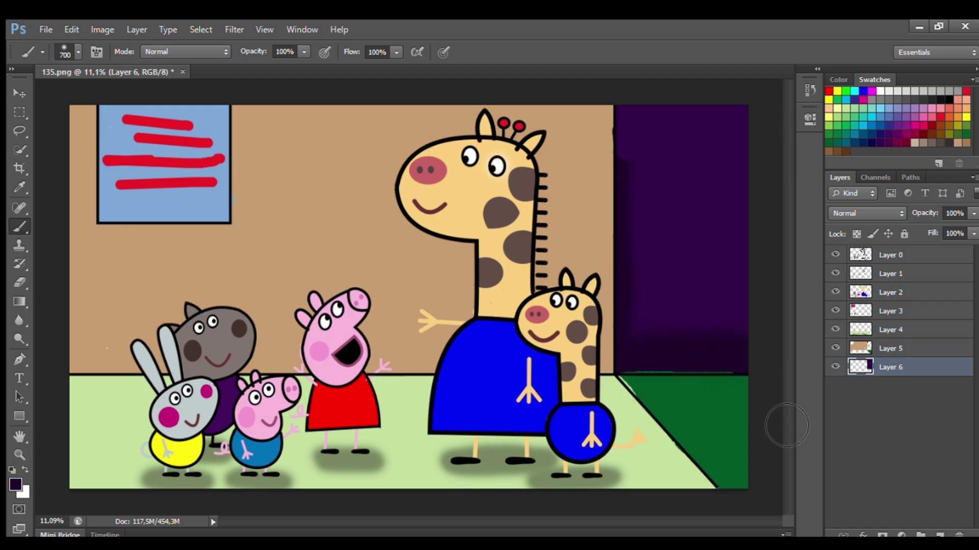
Shrink the brush and dot small near-white stars over the dark purple sky
key(i)
key(bracketleft)
key(bracketleft)
key(bracketleft)
key(bracketleft)
key(bracketleft)
key(bracketleft)
key(bracketleft)
key(bracketleft)
key(bracketleft)
key(bracketleft)
key(bracketleft)
key(bracketleft)
key(bracketleft)
click(733, 119)
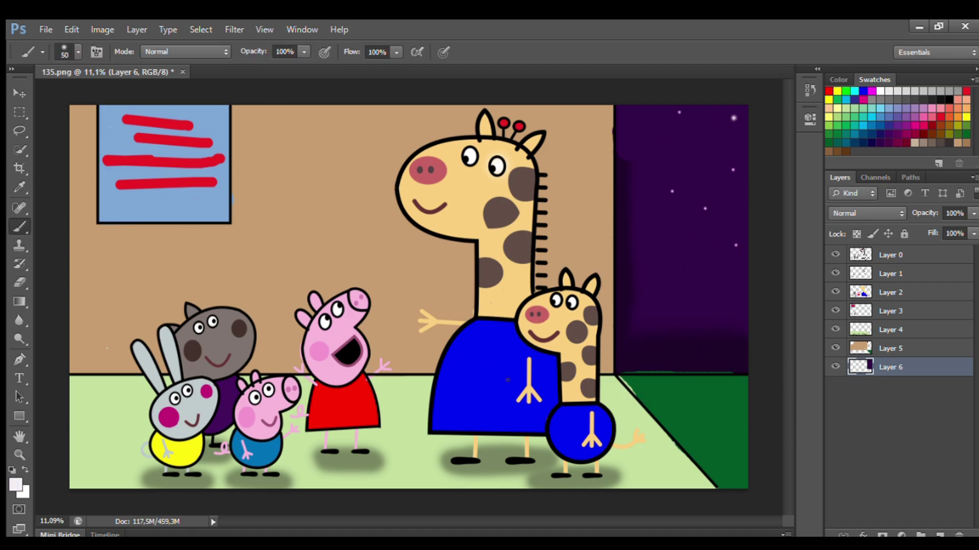